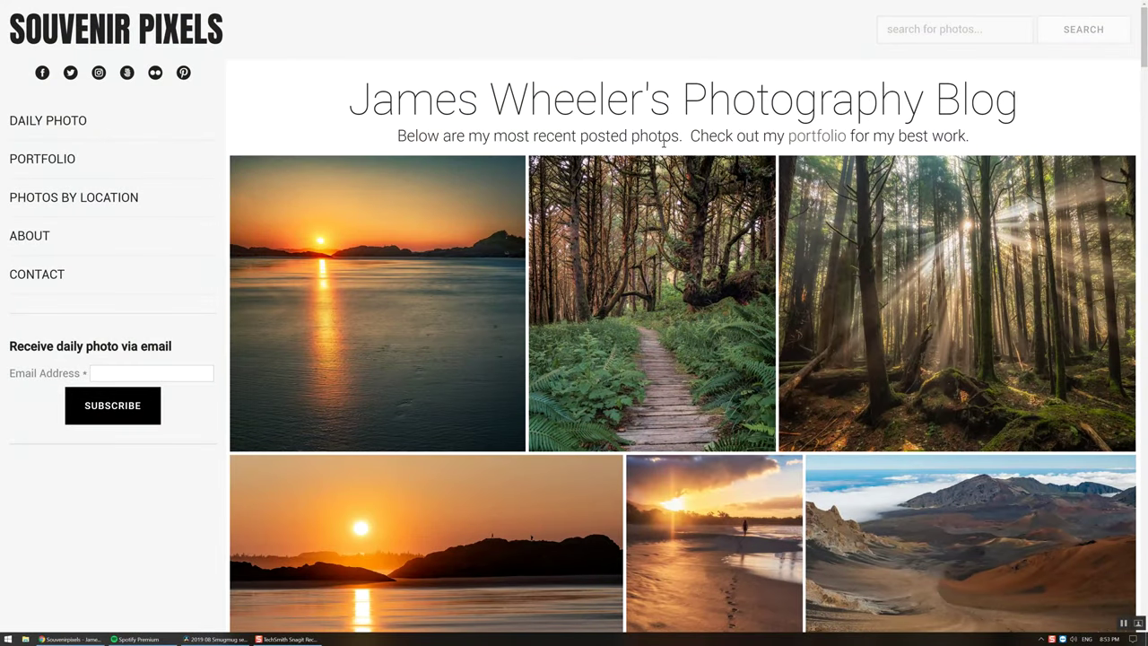
- Browse the recently posted photos on the photography blog's home page
scroll(663, 141, "down", 5)
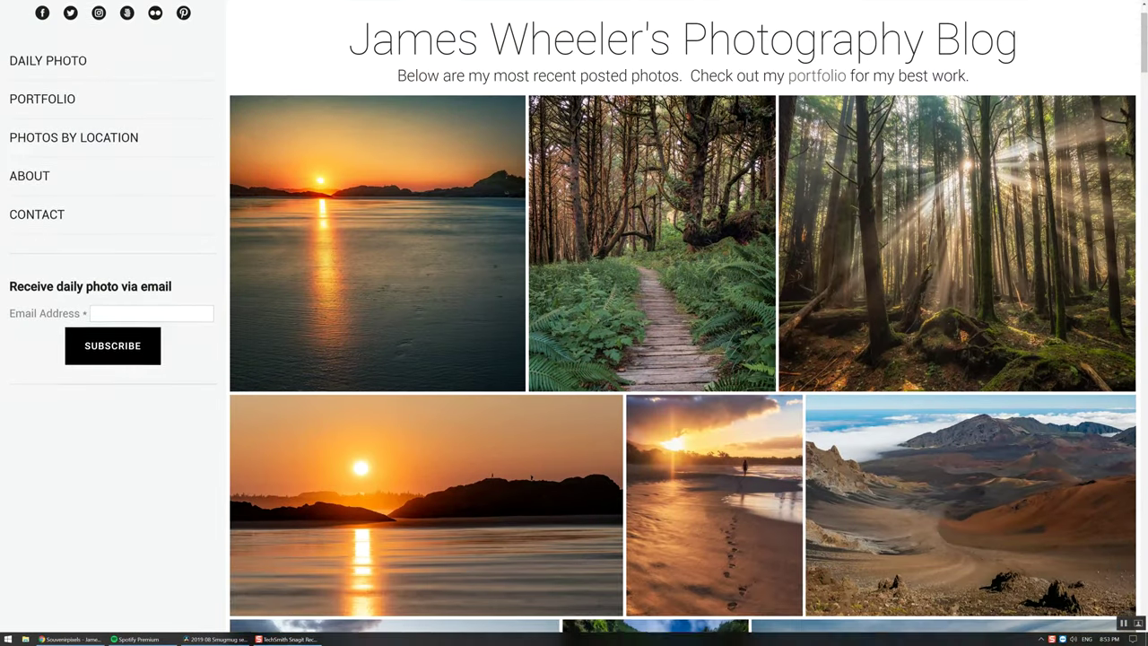
scroll(664, 140, "down", 5)
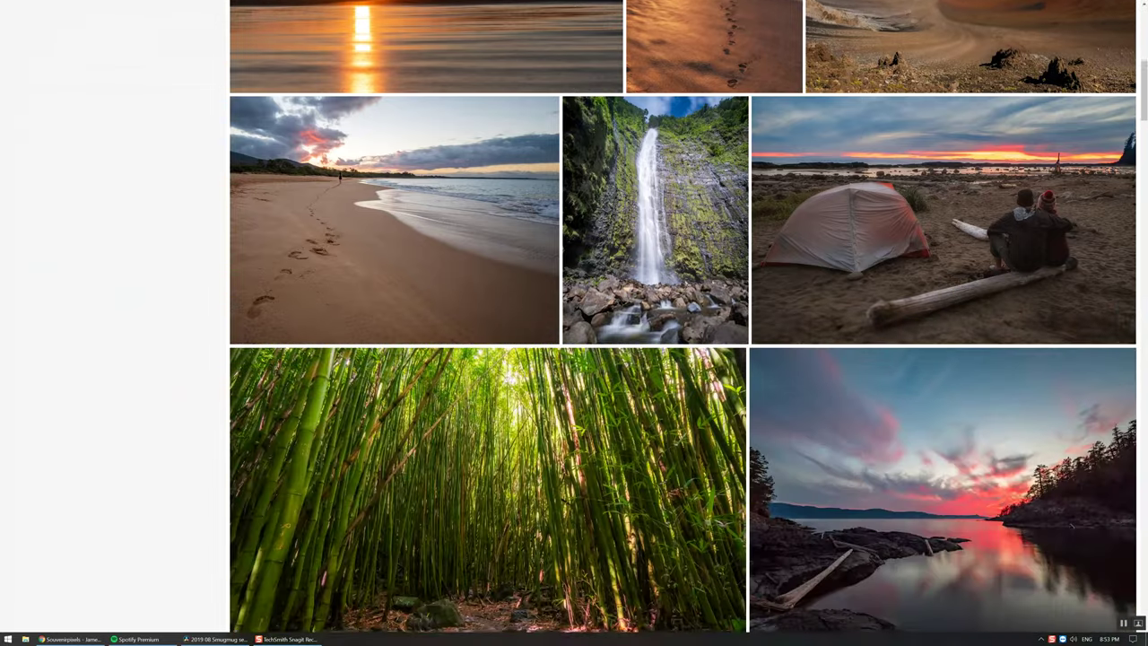
scroll(664, 144, "down", 6)
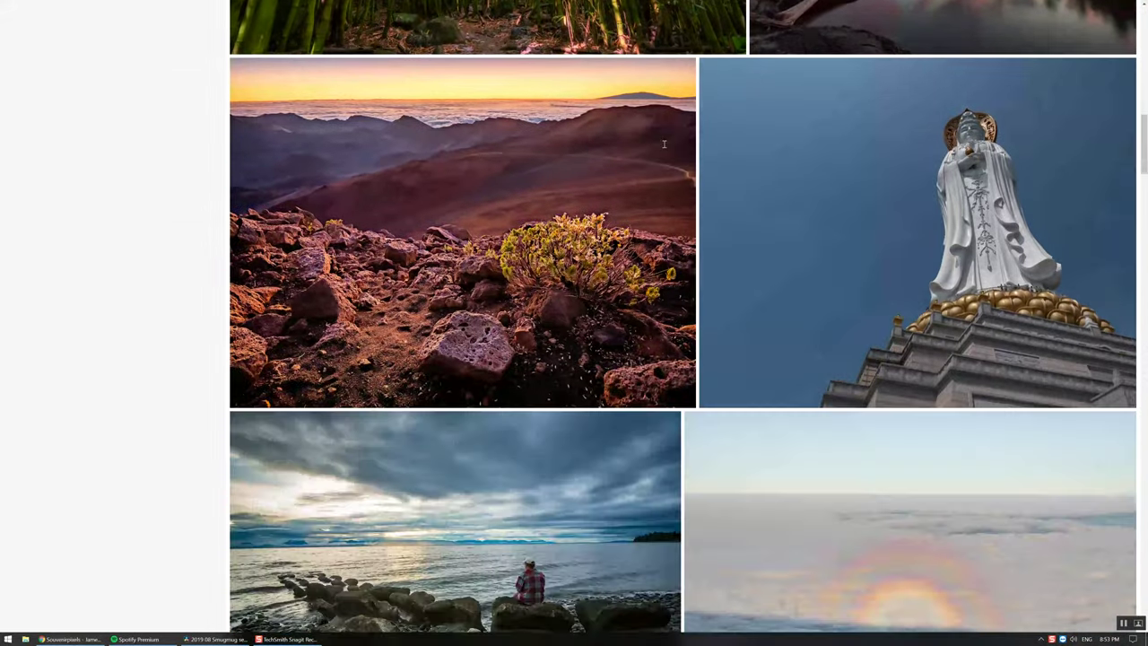
scroll(664, 143, "down", 5)
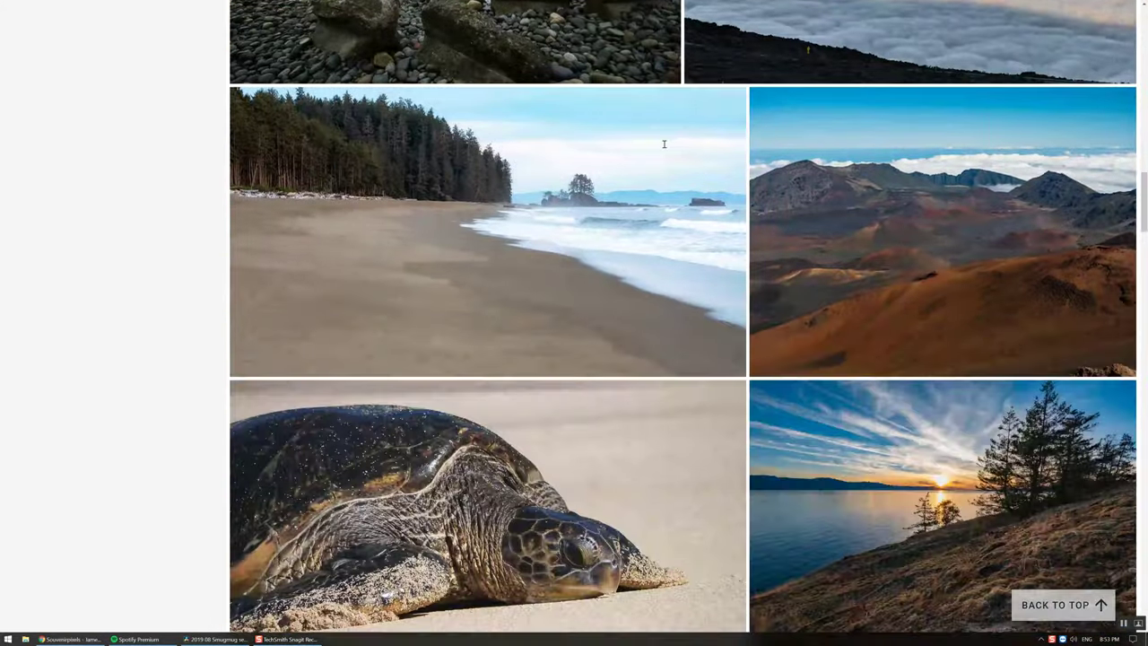
scroll(663, 149, "down", 7)
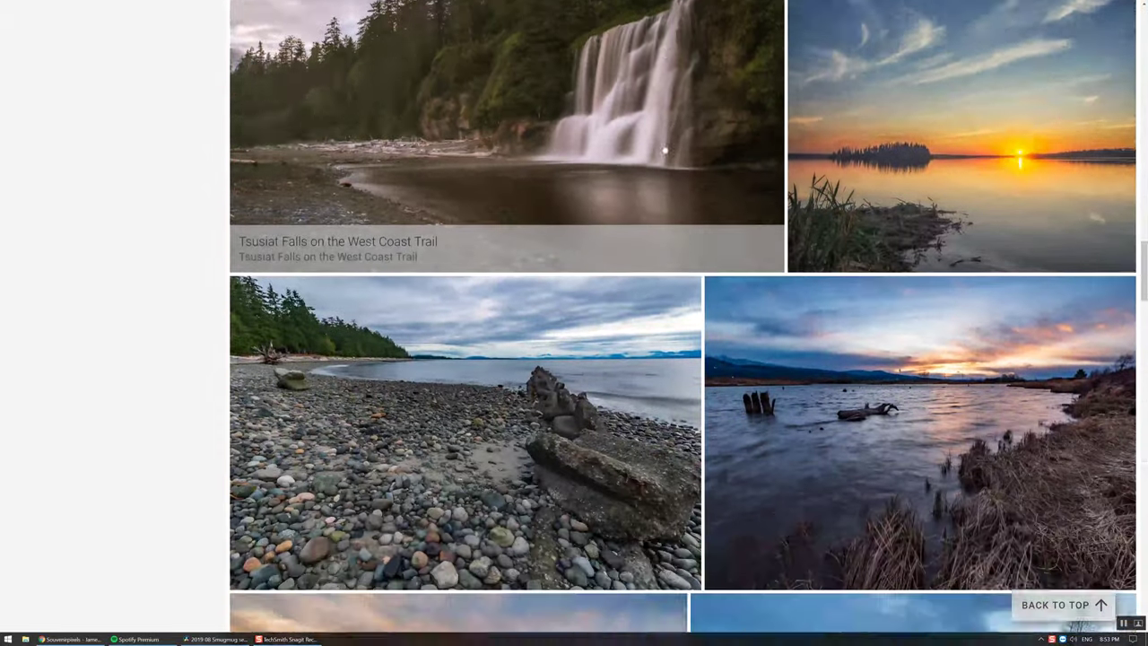
scroll(664, 149, "down", 4)
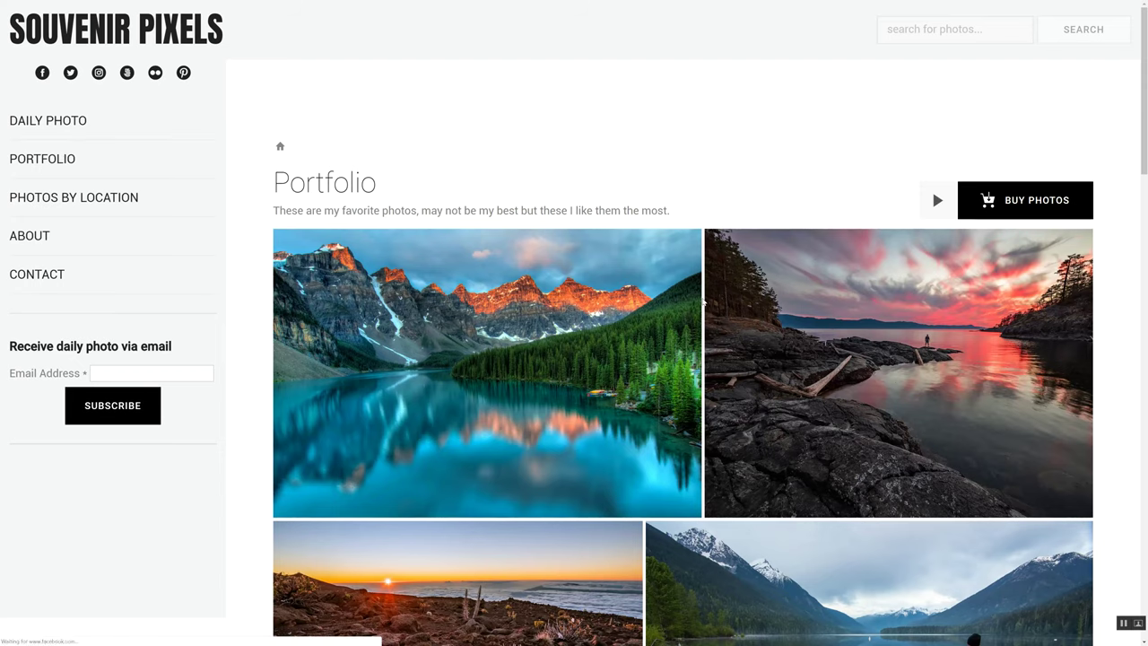
- Look through the favorite photos in the Portfolio gallery
scroll(616, 279, "down", 5)
scroll(702, 305, "down", 7)
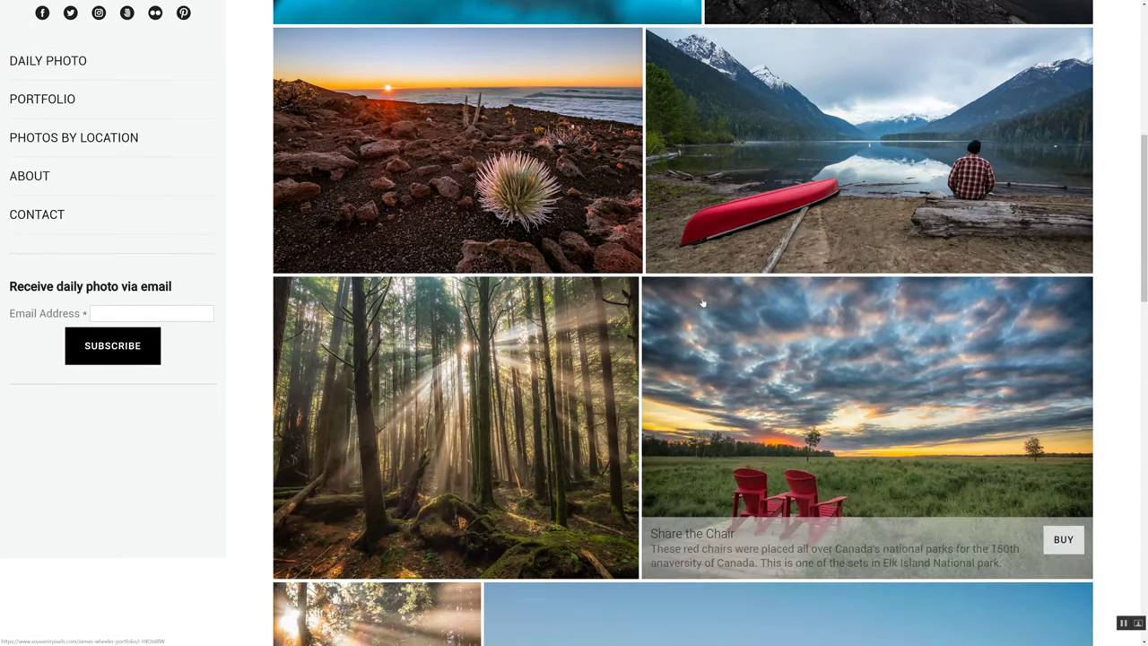
scroll(703, 305, "down", 9)
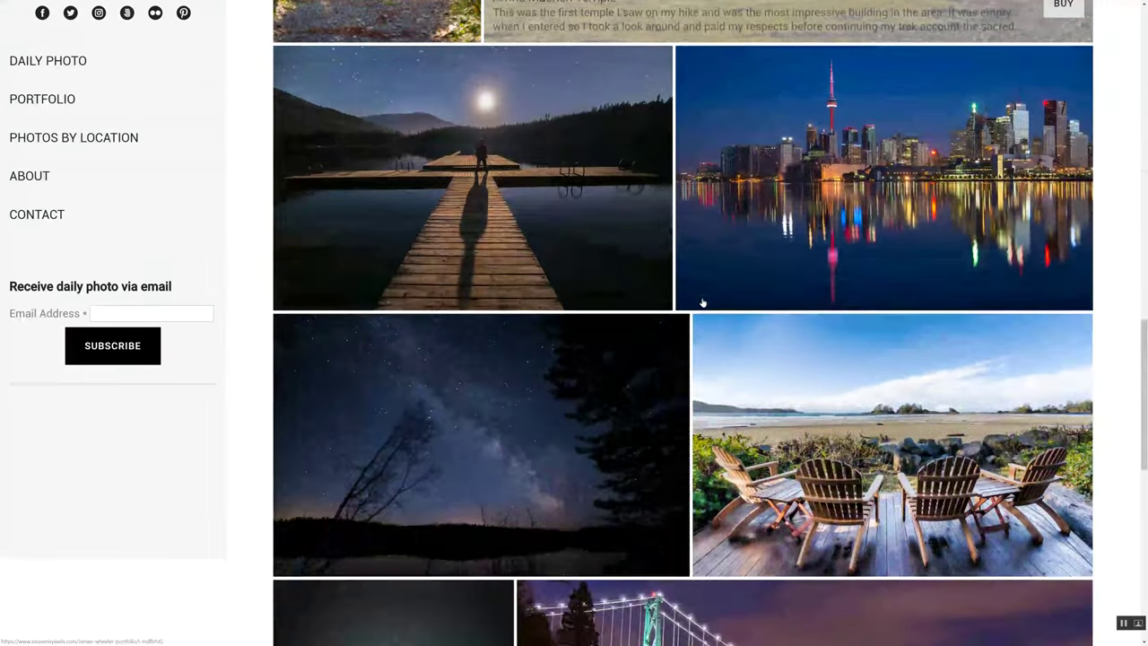
scroll(702, 305, "down", 3)
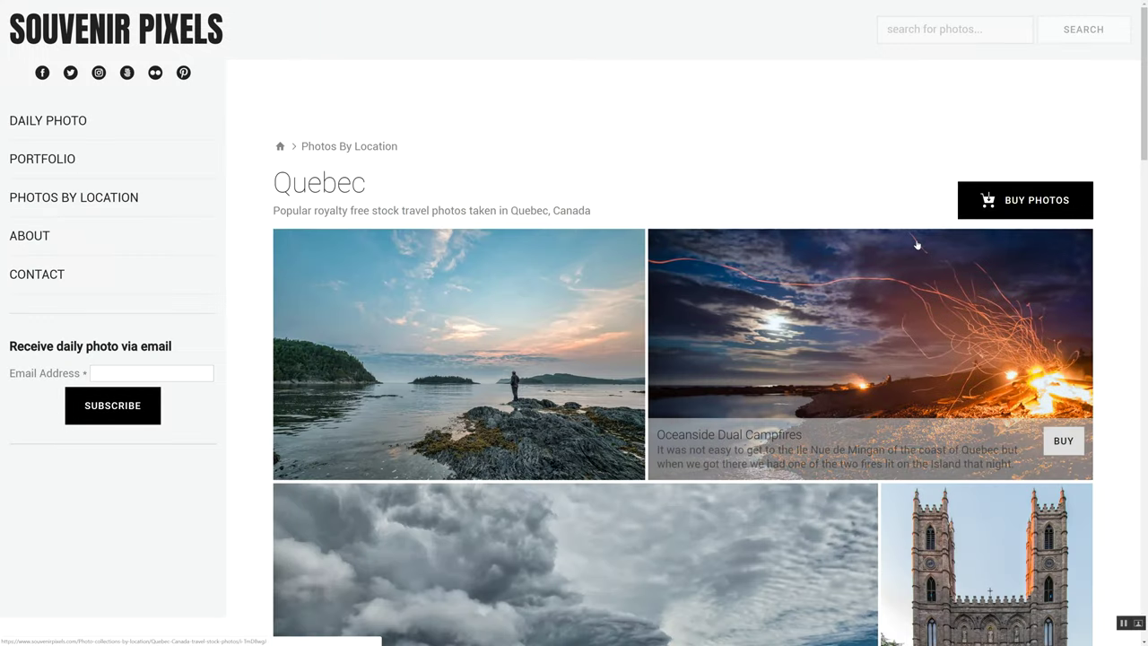
- Look through the Quebec gallery from Photos By Location and return to its beginning
scroll(916, 244, "down", 12)
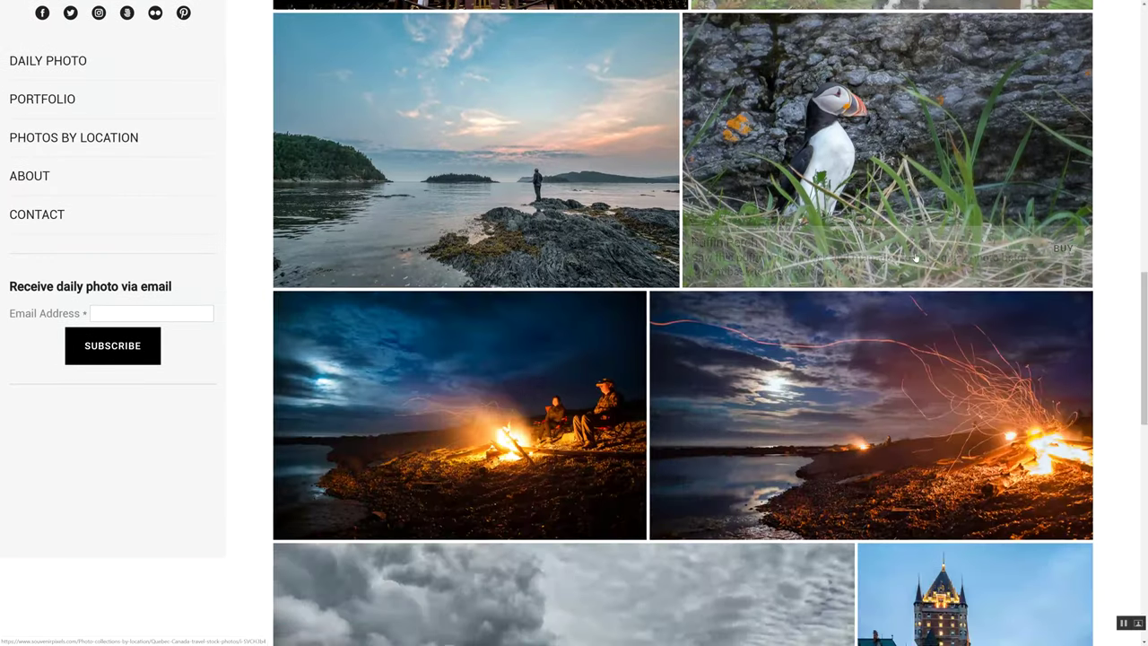
scroll(916, 258, "down", 9)
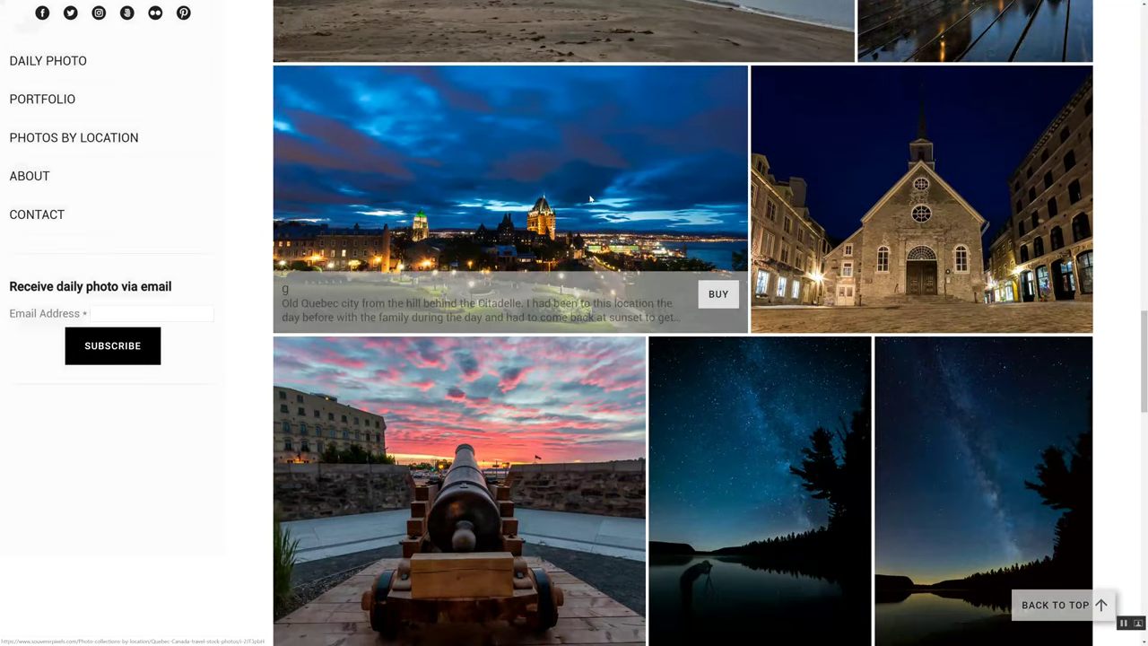
left_click(590, 199)
left_click(1051, 598)
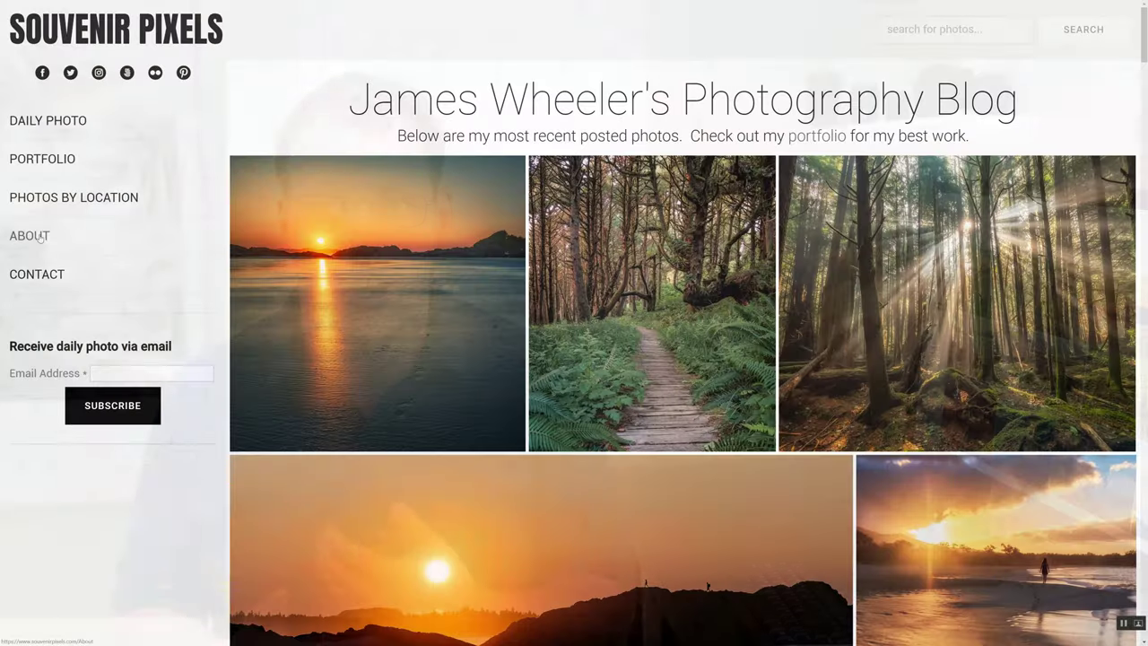
- View the site's About and Contact entries and highlight the heading for receiving the daily photo via email
left_click(40, 238)
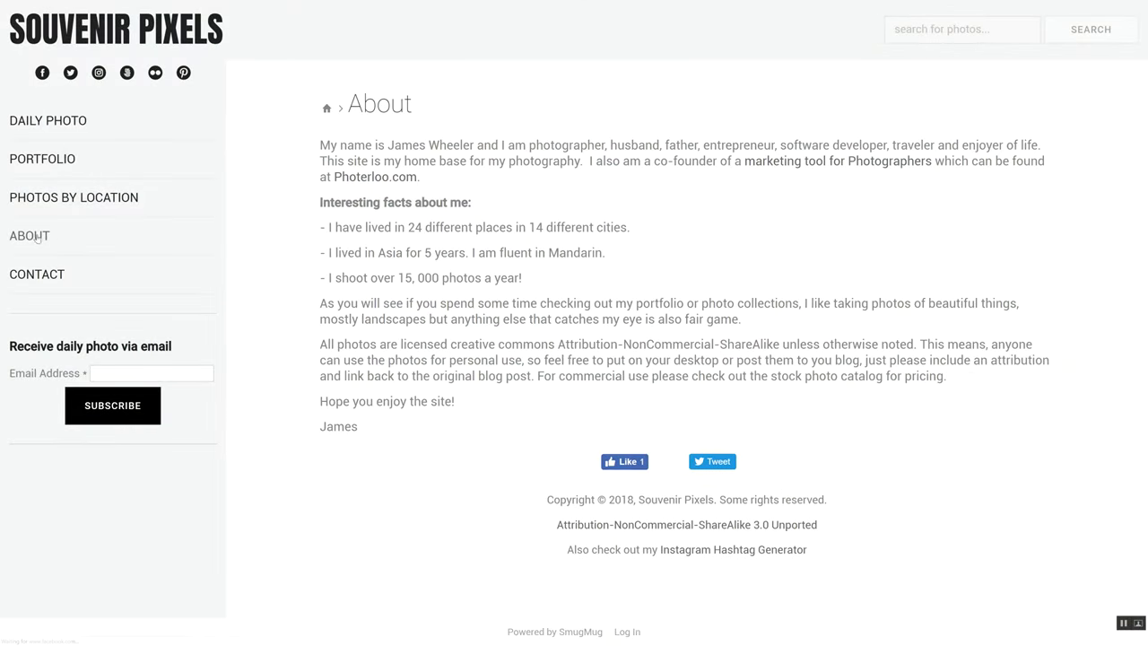
left_click(37, 274)
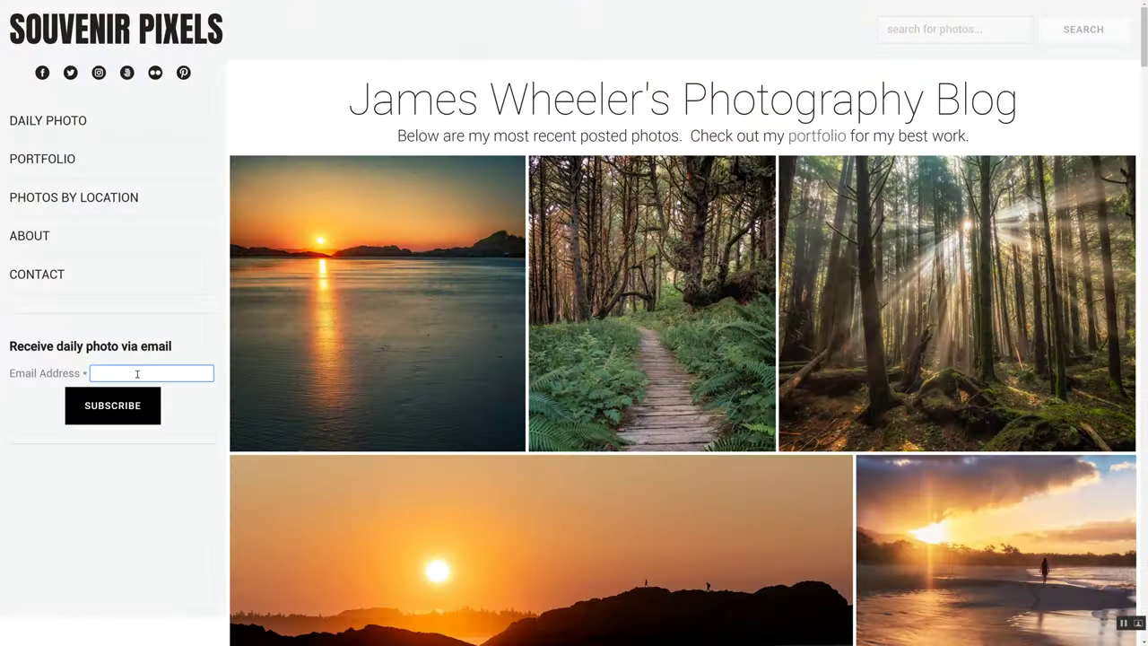
left_click_drag(189, 346, 42, 350)
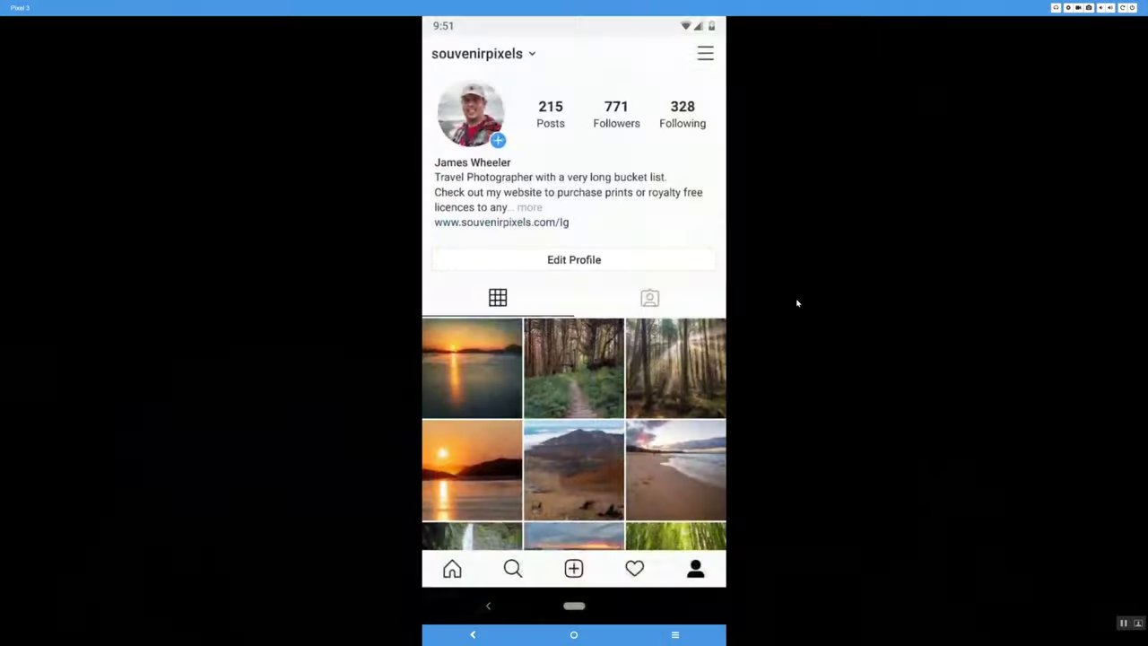
- Follow the website link in the souvenirpixels Instagram profile and open the first sunset photo in the linked gallery
left_click(547, 223)
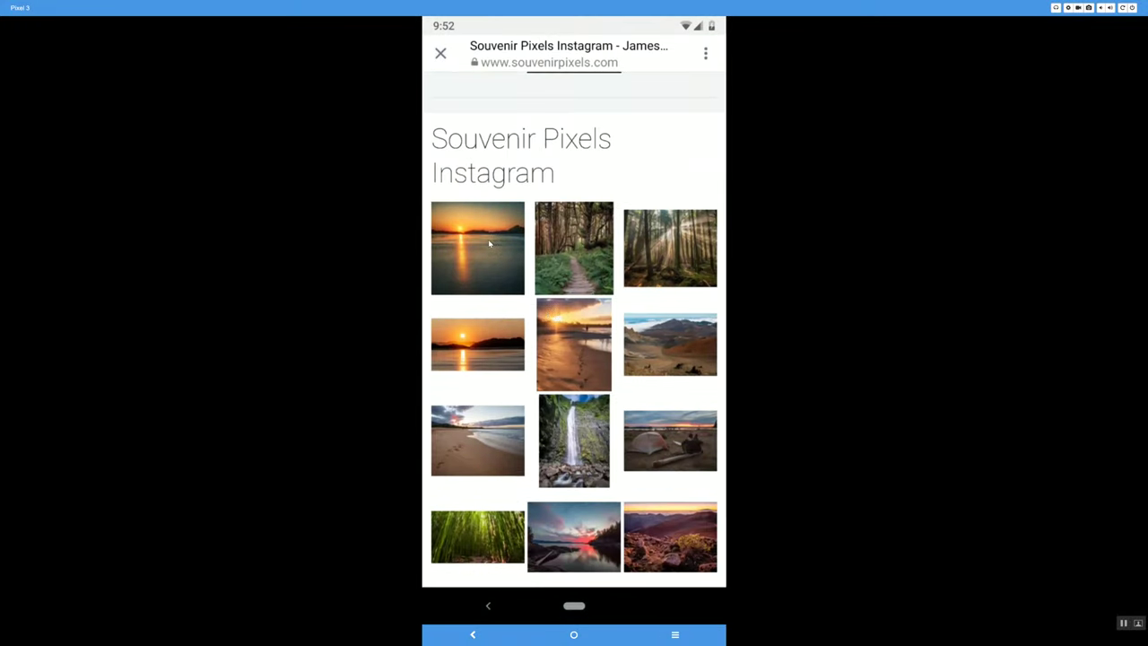
left_click(490, 243)
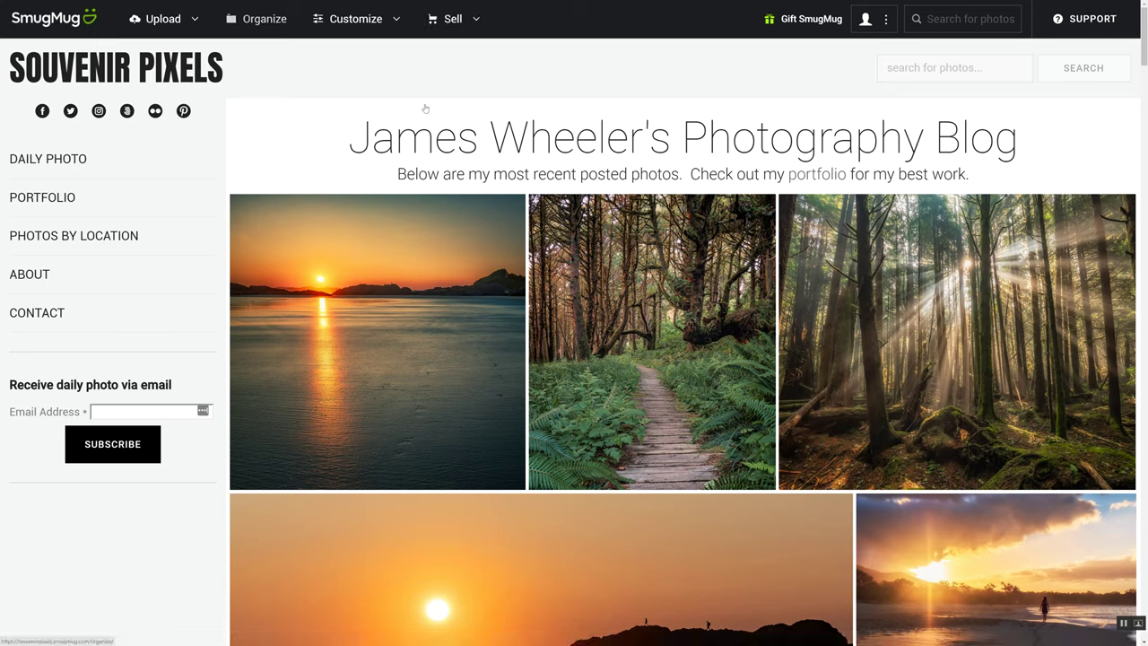
- Switch to the SmugMug photo organizer and open the Daily Photo Blog gallery
left_click(267, 21)
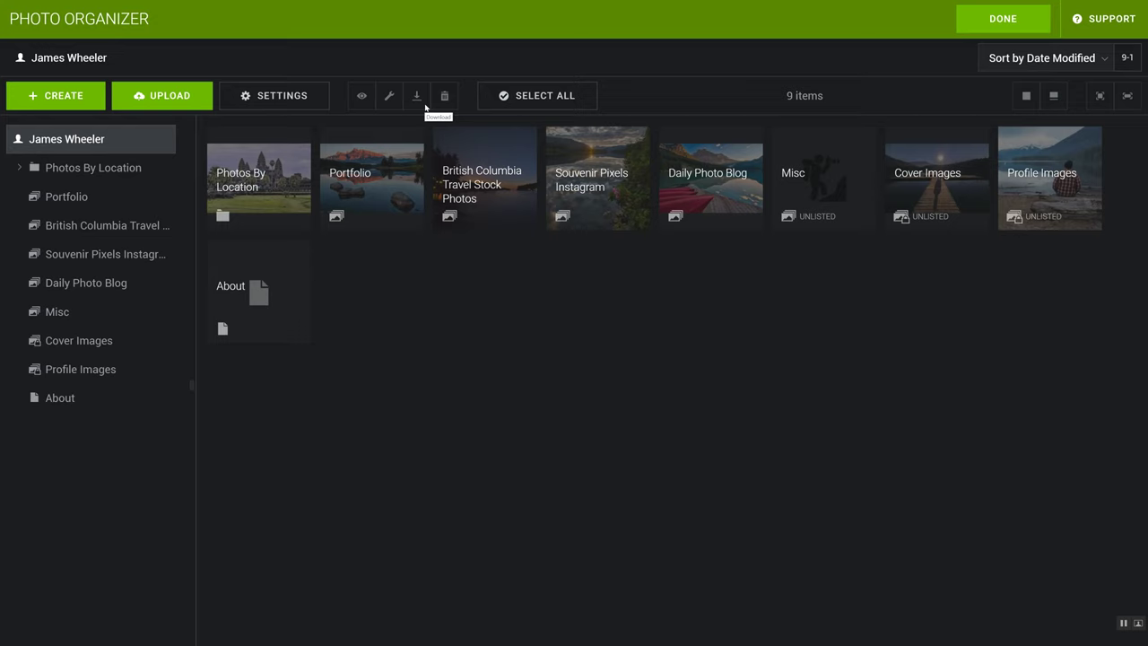
double_click(707, 187)
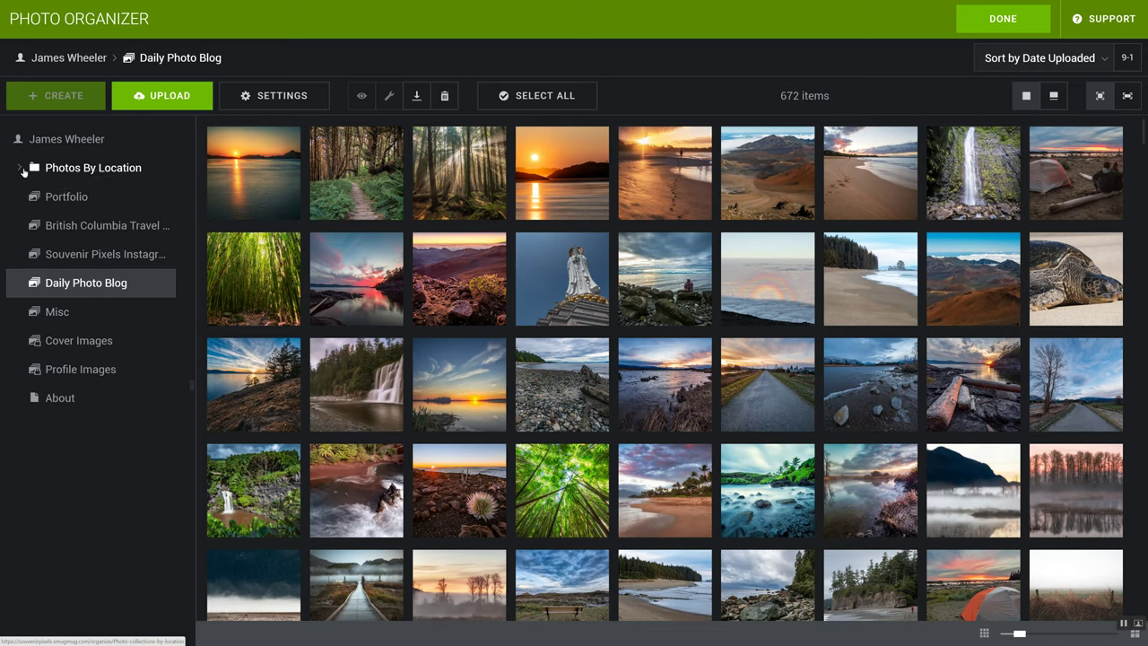
- Expand Photos By Location, examine the galleries inside British Columbia, and collapse that subfolder again
left_click(27, 169)
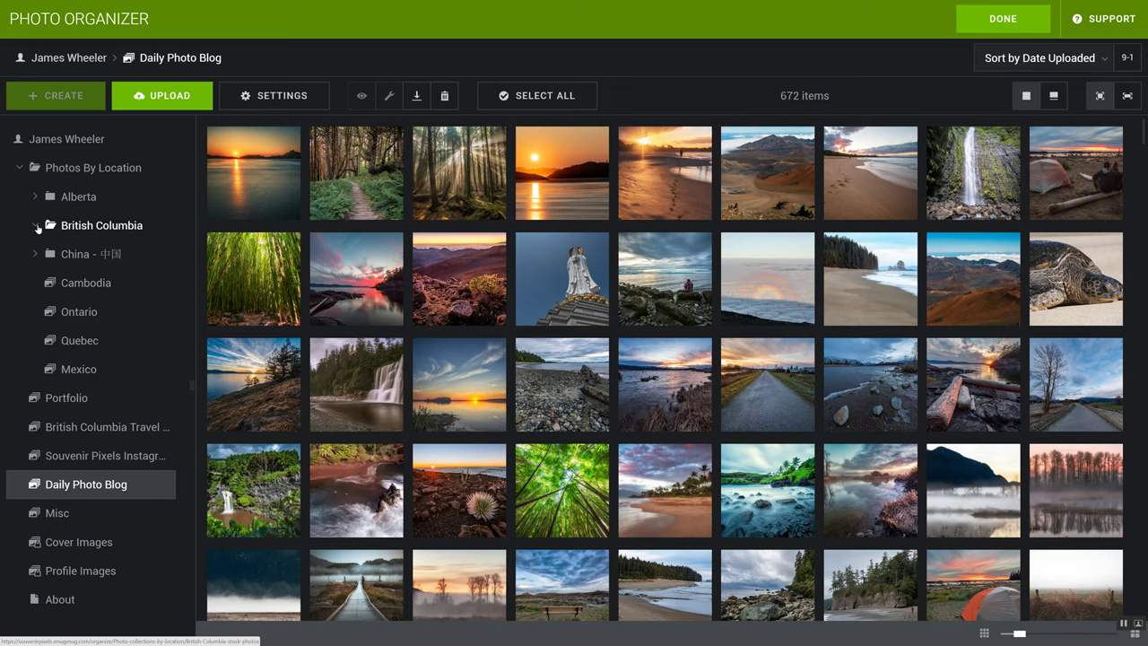
left_click(35, 226)
scroll(102, 457, "down", 1)
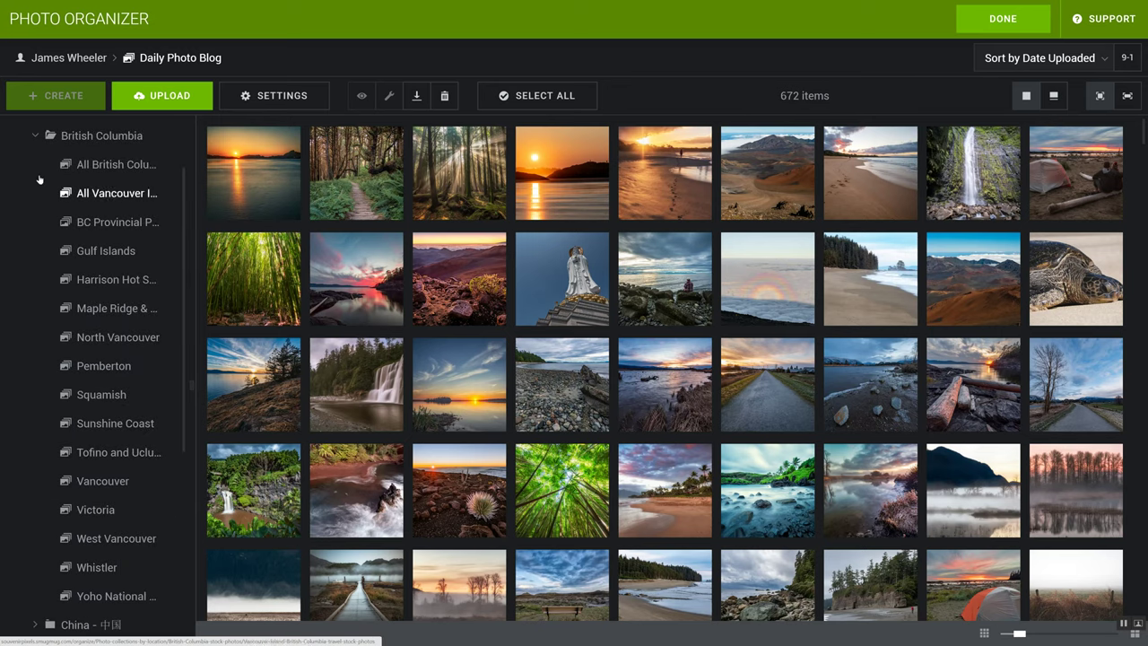
left_click(34, 136)
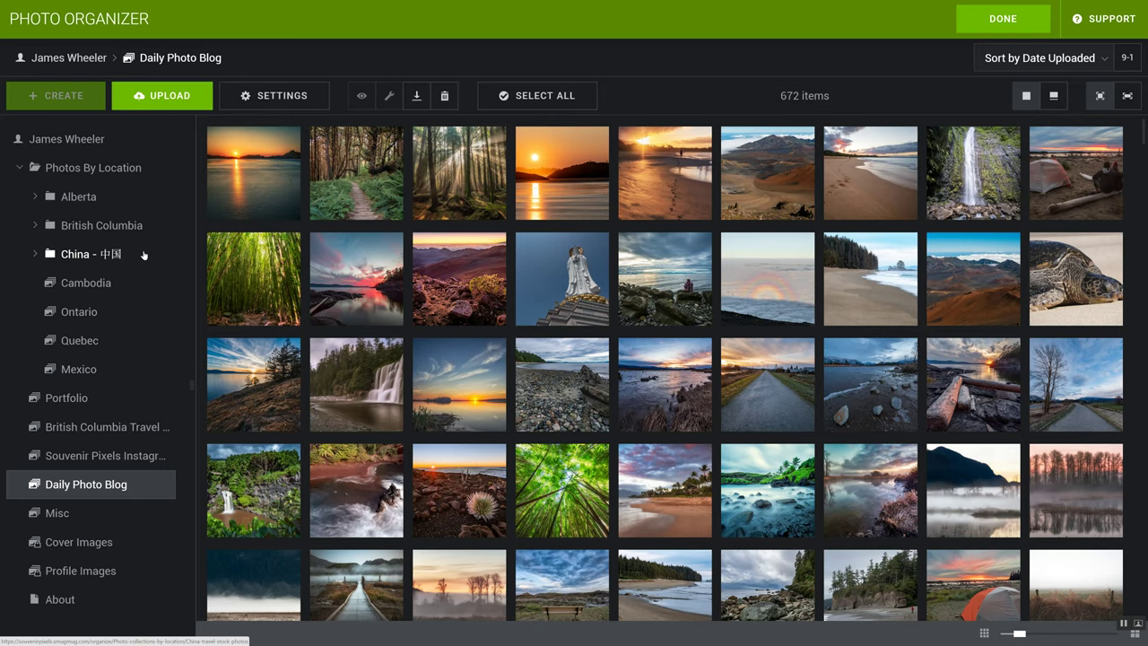
- Start a new gallery in Photos By Location titled "Hawaii" with the description "Hawaii travel stock photos"
left_click(94, 170)
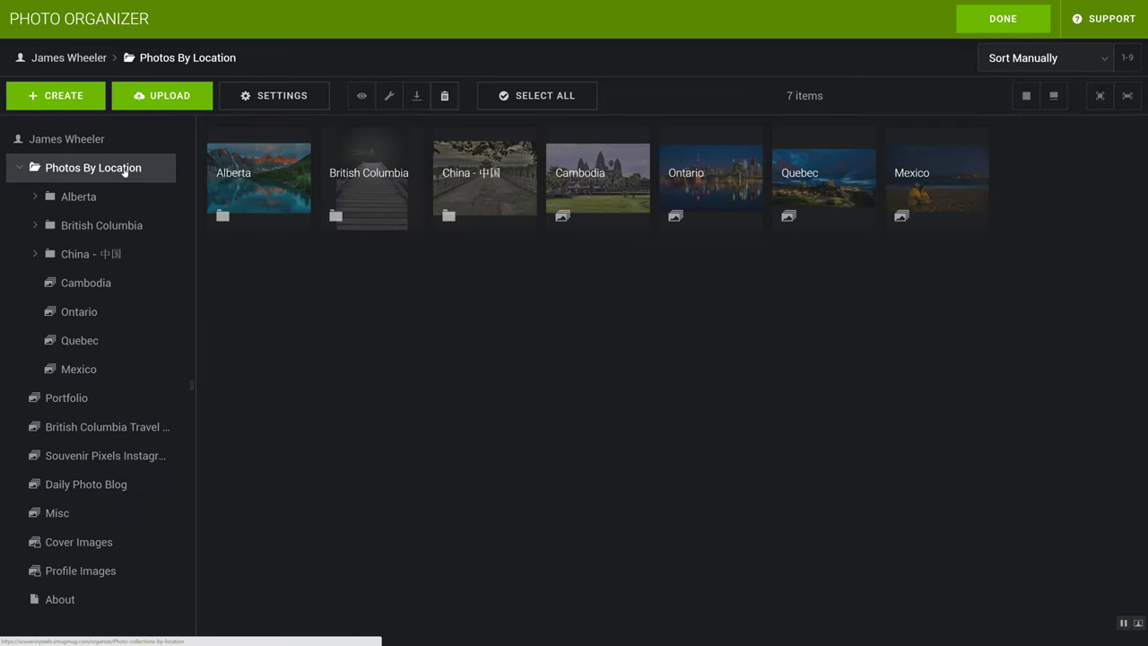
left_click(68, 96)
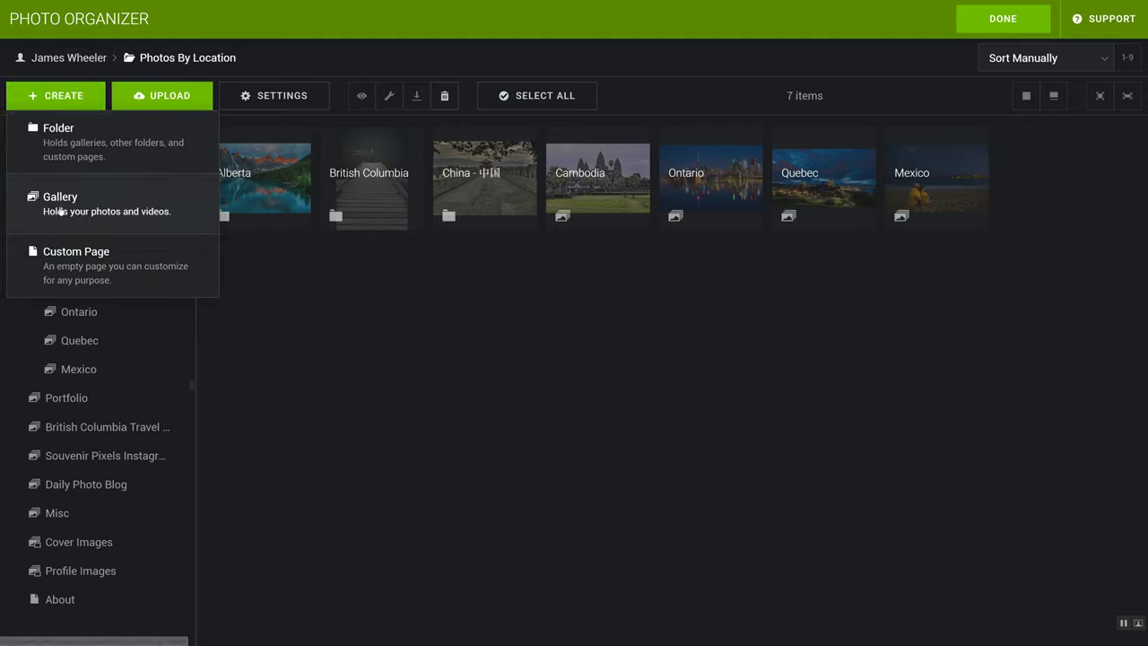
left_click(95, 215)
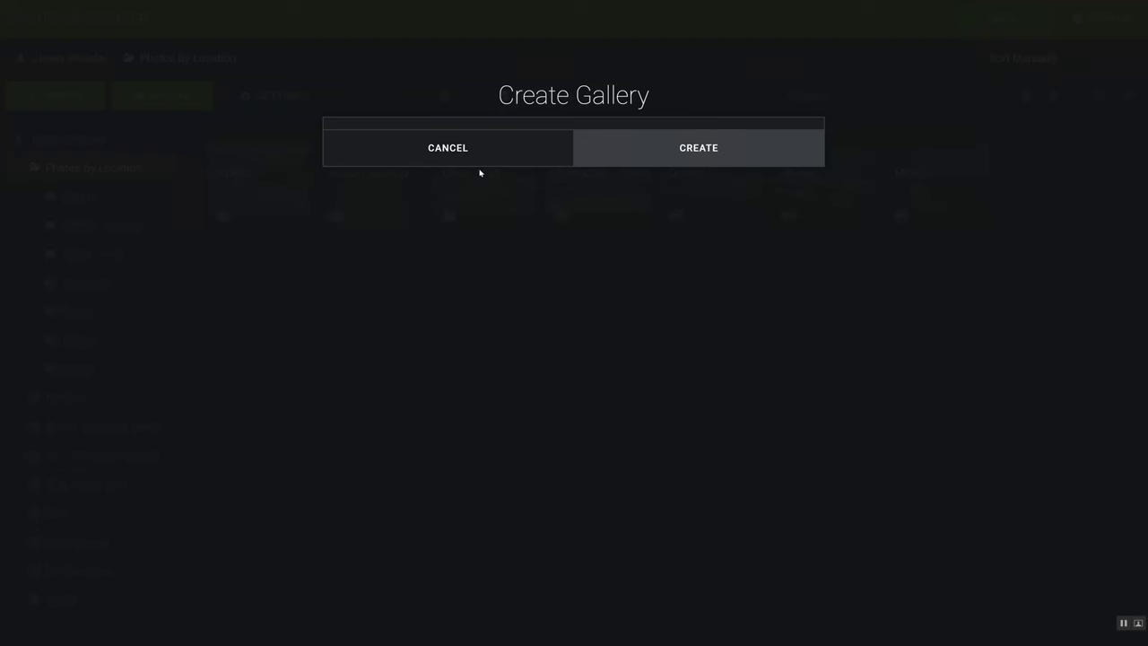
type("Hawaii")
left_click(568, 252)
type("Hawaii travel stock photos")
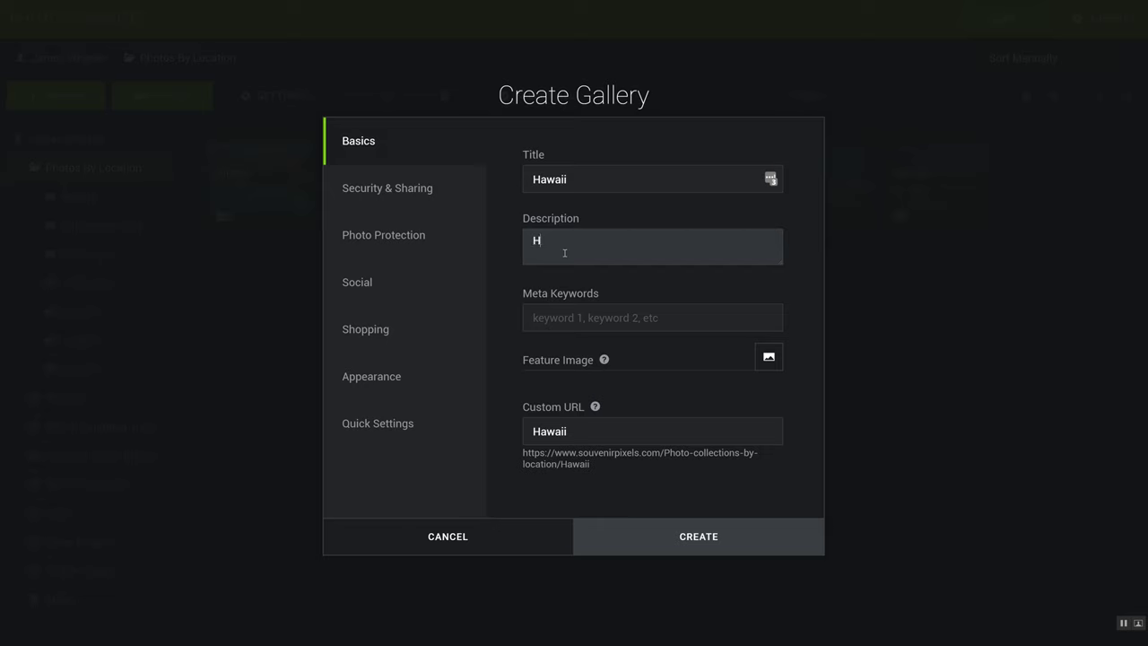
- Set the gallery's meta keywords to "Hawaii, Stock Photos, Travel, United States" and its custom URL to "Hawaii-travel-stock-photos"
left_click(582, 316)
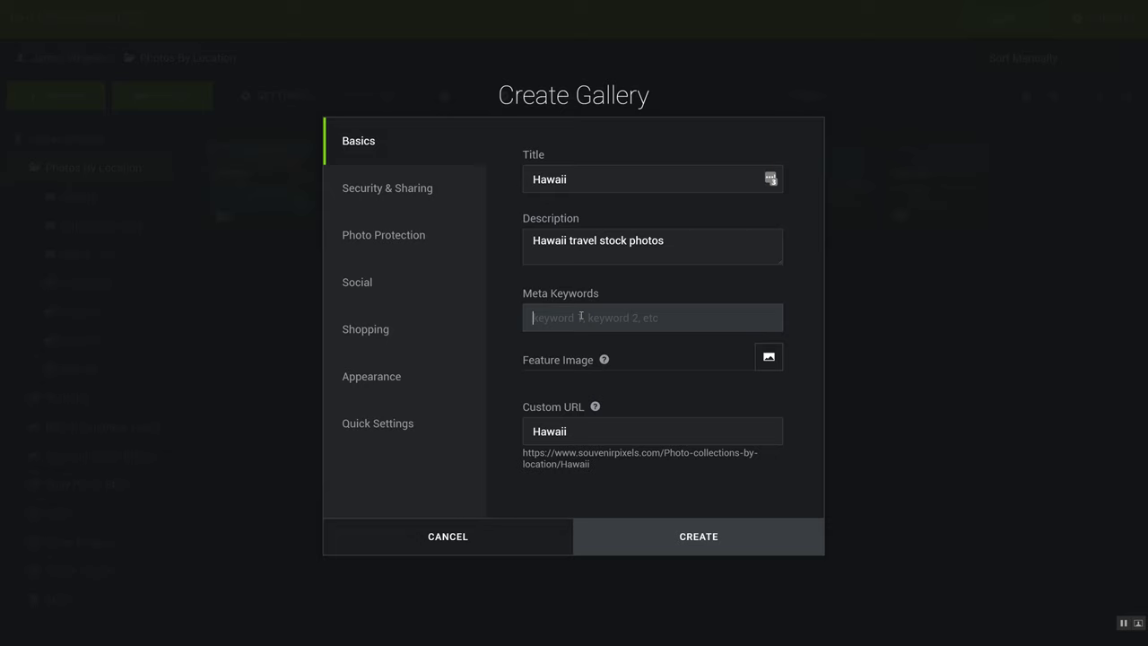
type("Hawaii, Stock Photos, Travel, Un")
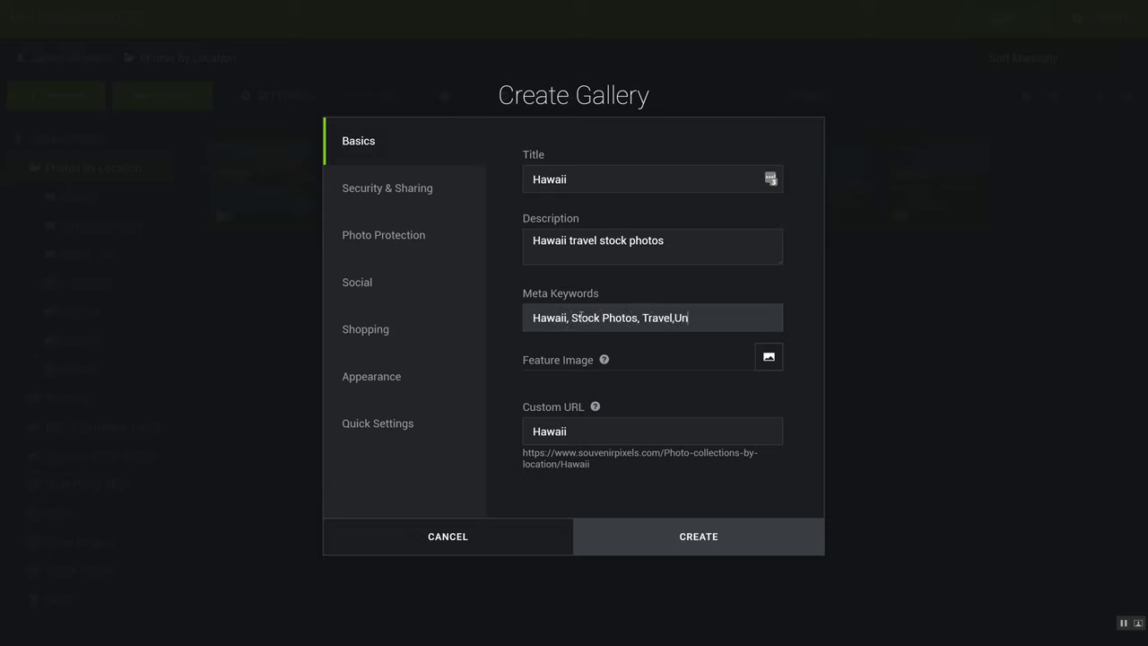
key("BackSpace")
key("BackSpace")
type("United States")
left_click(595, 442)
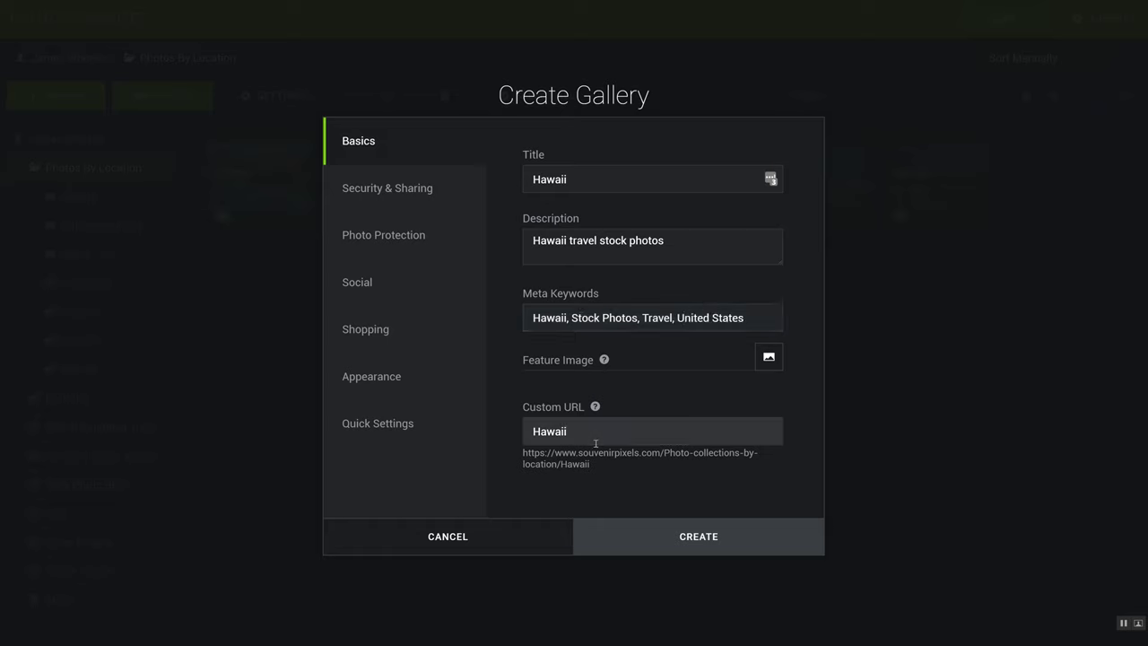
type("-travel-stock-photos")
- Apply the saved quick setting for standard location galleries to the new Hawaii gallery
left_click(409, 431)
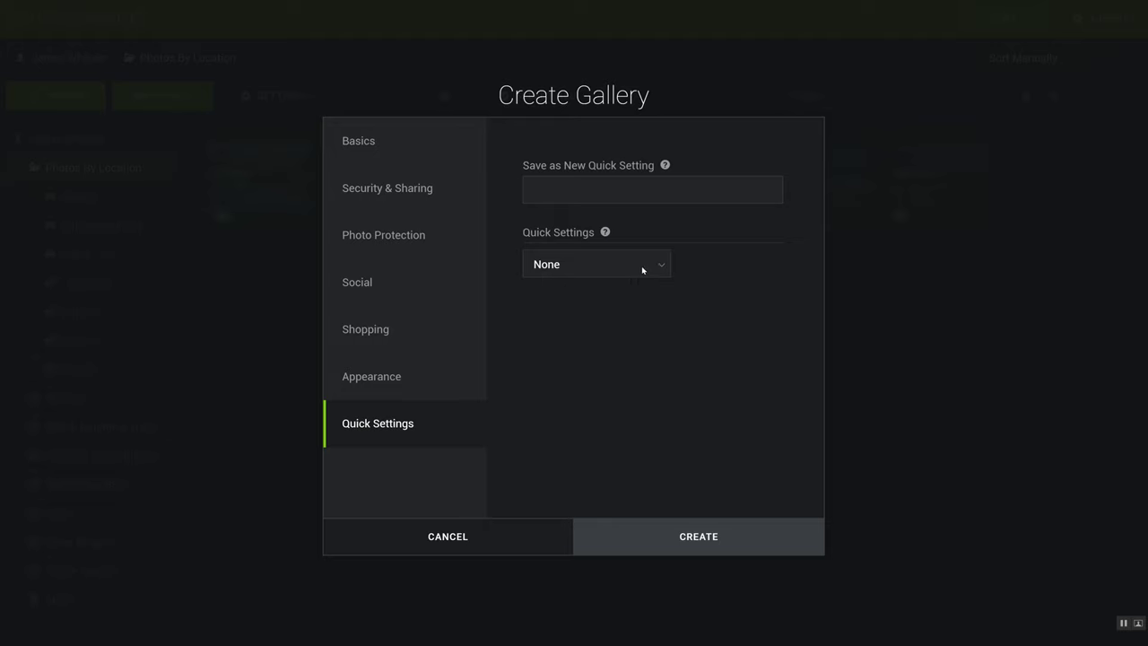
left_click(639, 266)
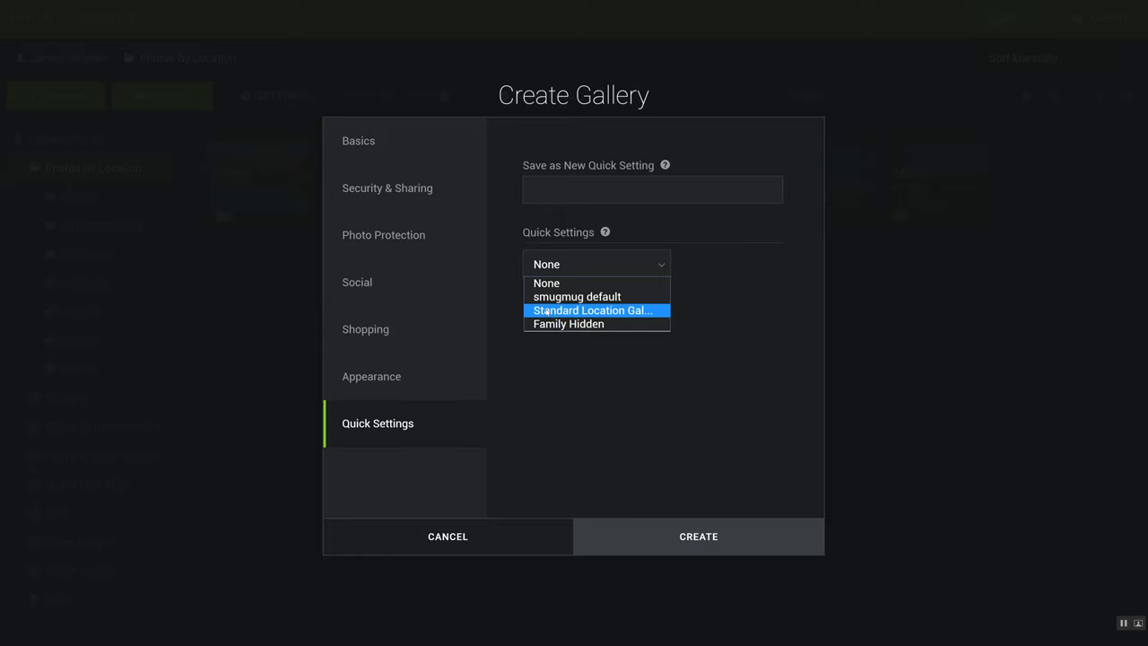
left_click(602, 313)
left_click(767, 263)
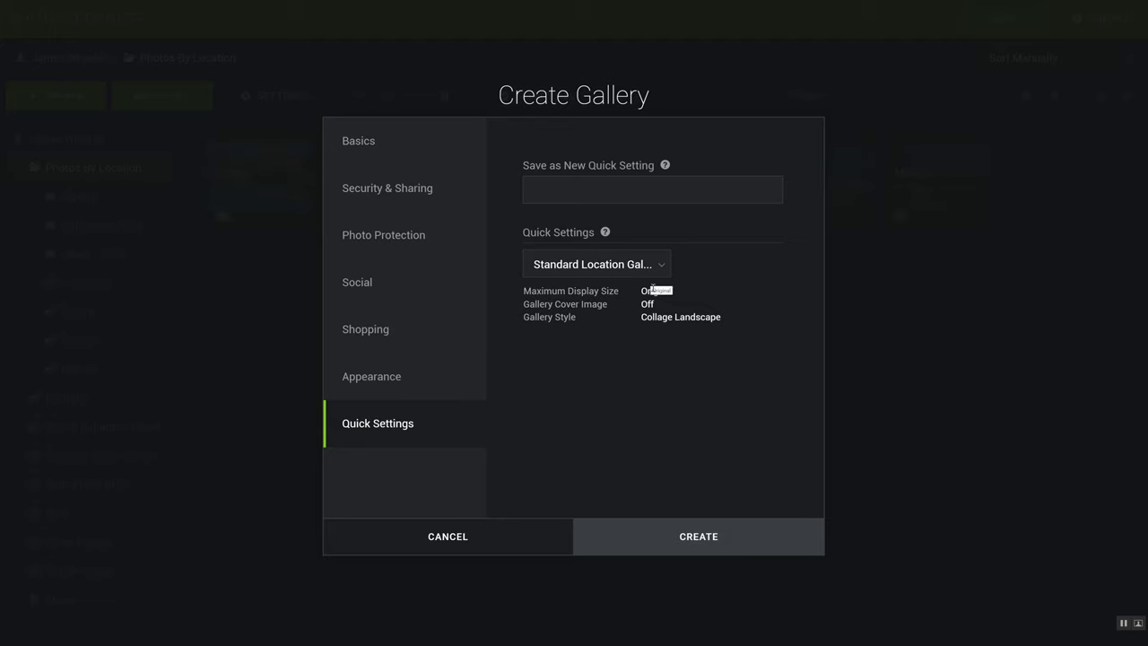
- Review the new gallery's basics, security and sharing, photo protection, social and shopping settings, and create the Hawaii gallery
left_click(384, 159)
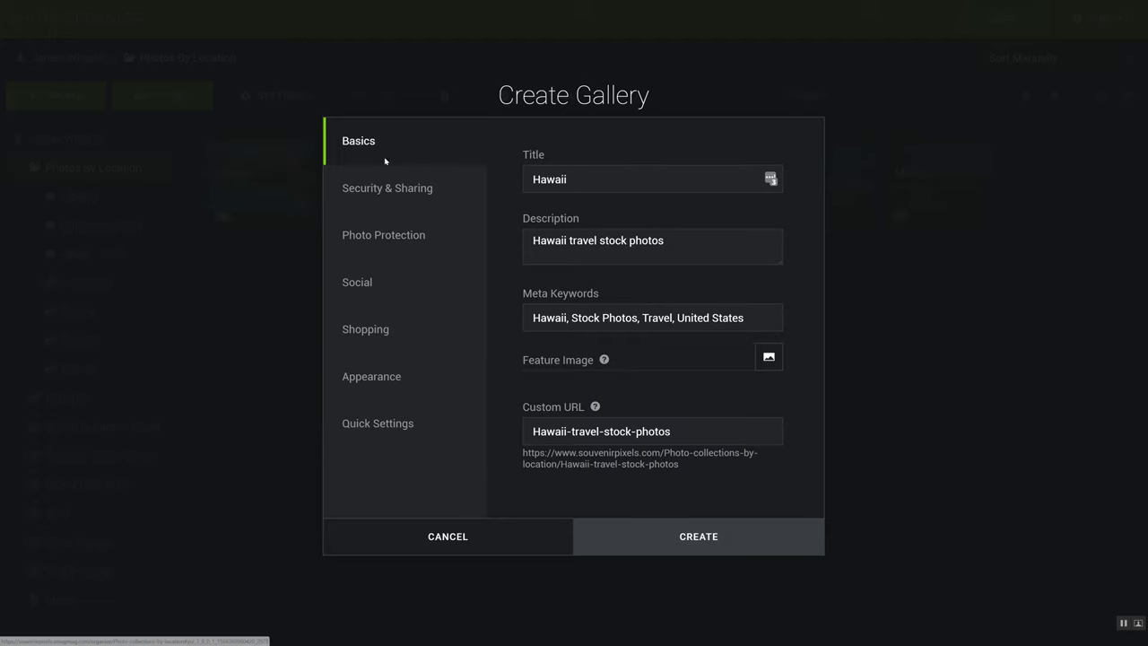
left_click(406, 199)
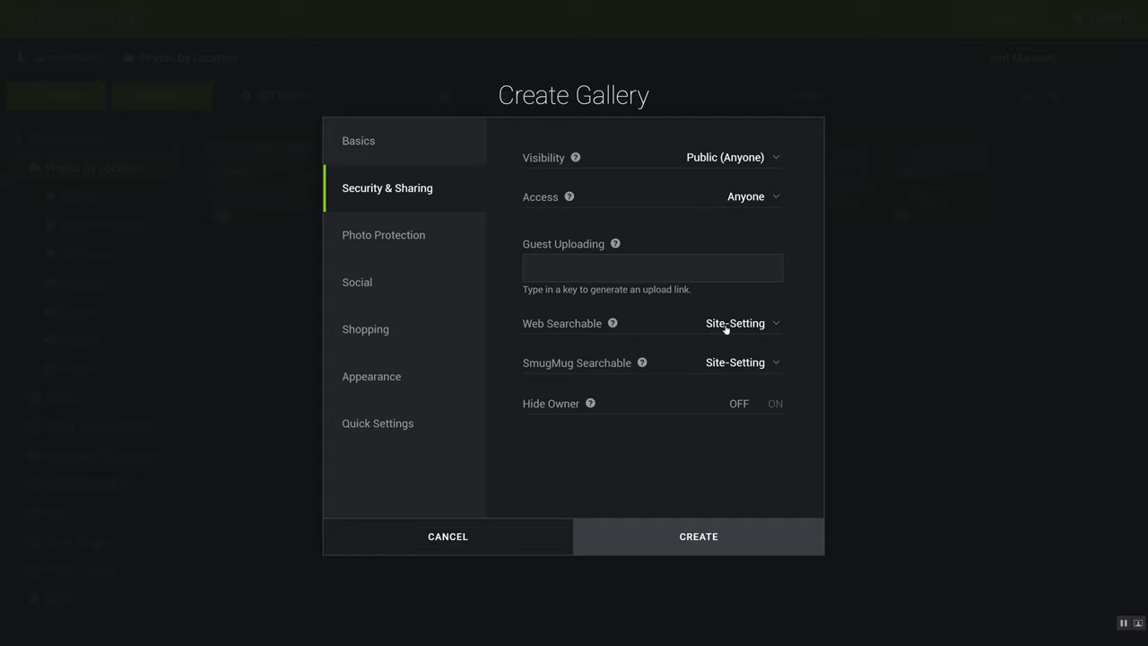
left_click(438, 239)
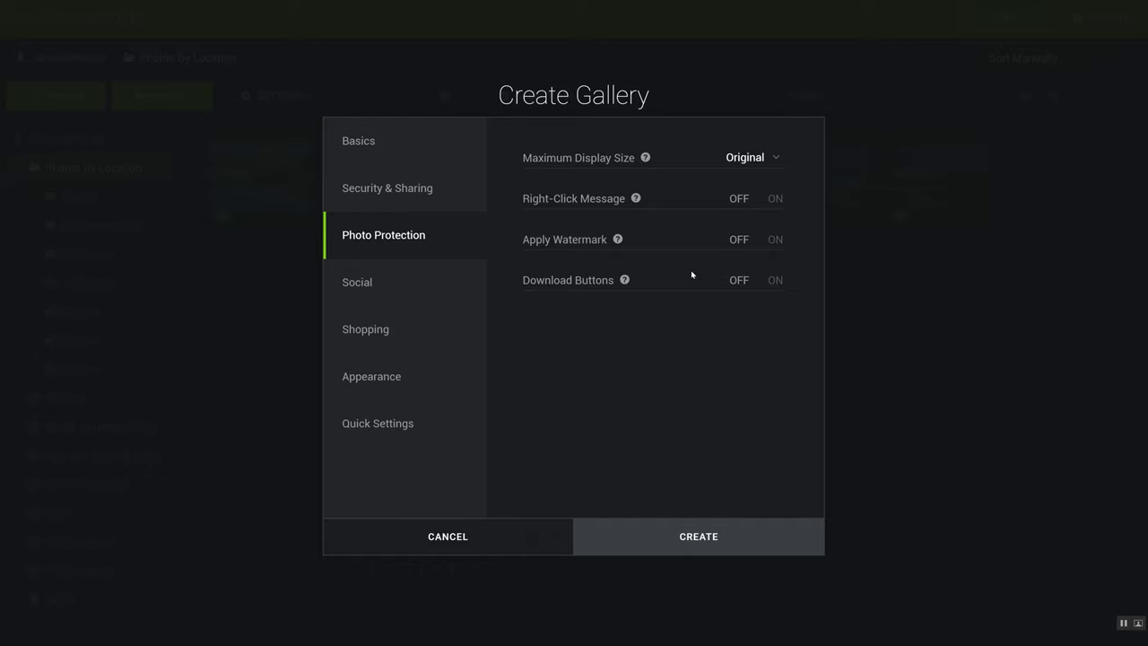
left_click(429, 292)
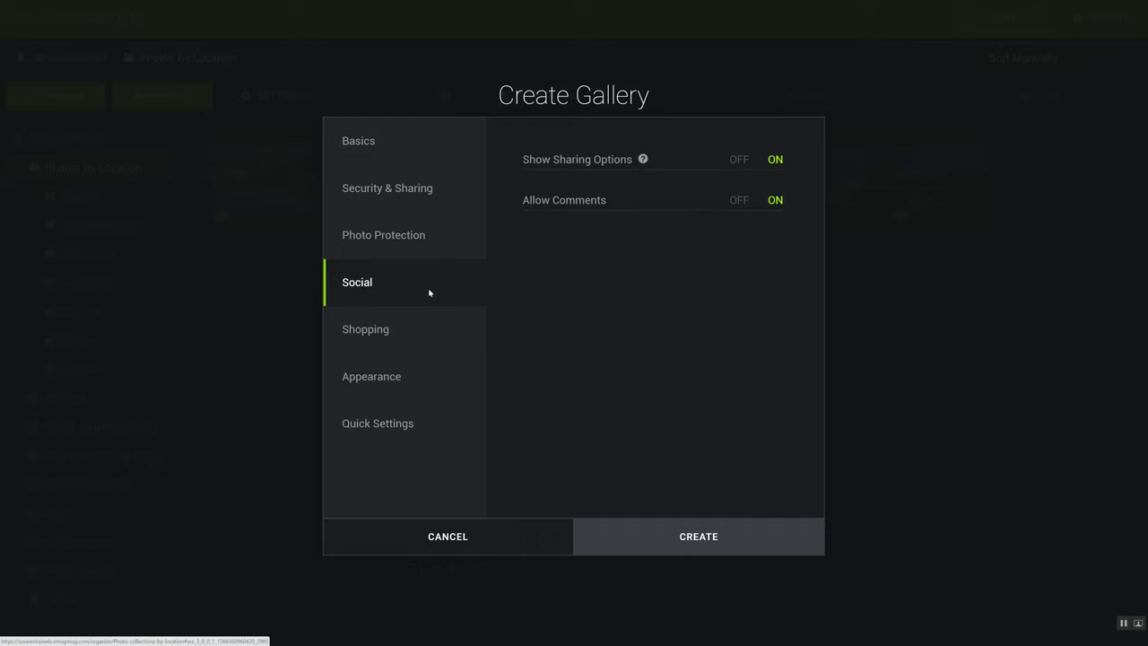
left_click(415, 344)
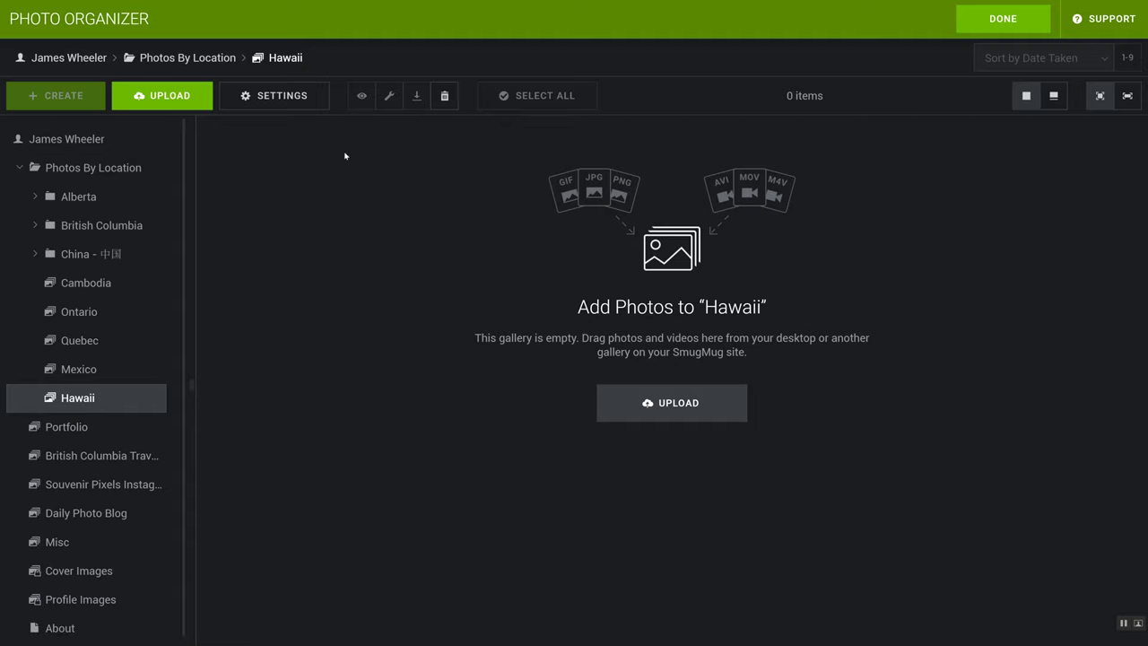
- Set up a smart rule for the Hawaii gallery that includes My Photos with the keyword "hawaii", and refresh the preview
left_click(302, 96)
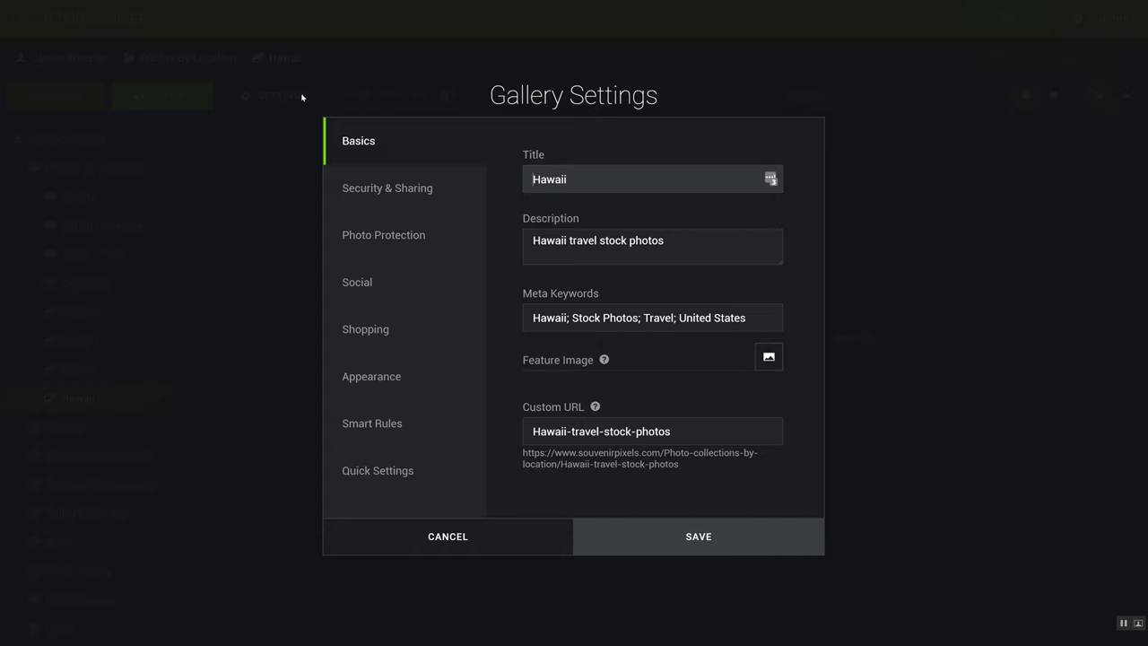
left_click(388, 431)
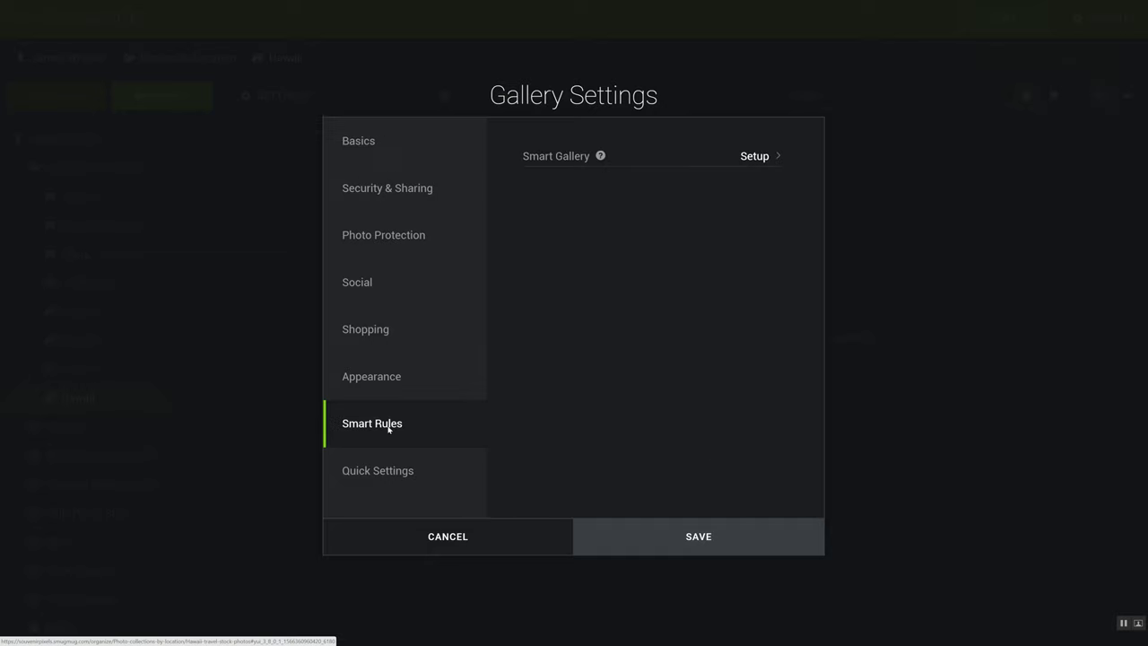
left_click(745, 156)
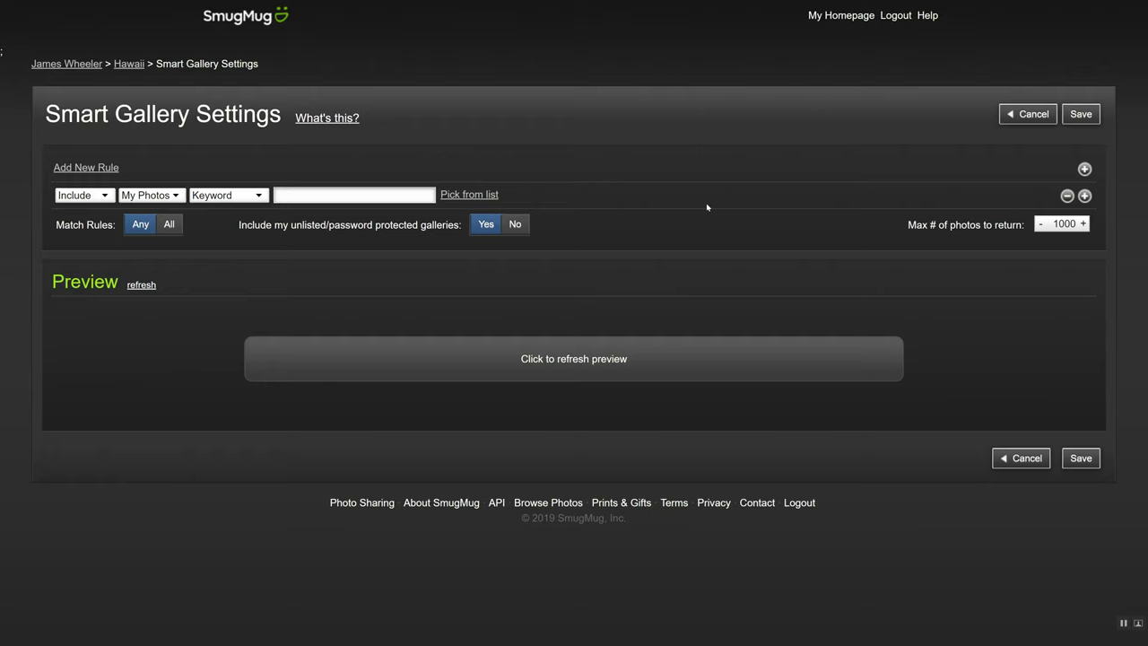
left_click(364, 198)
type("Hawaii")
left_click(319, 216)
left_click(144, 285)
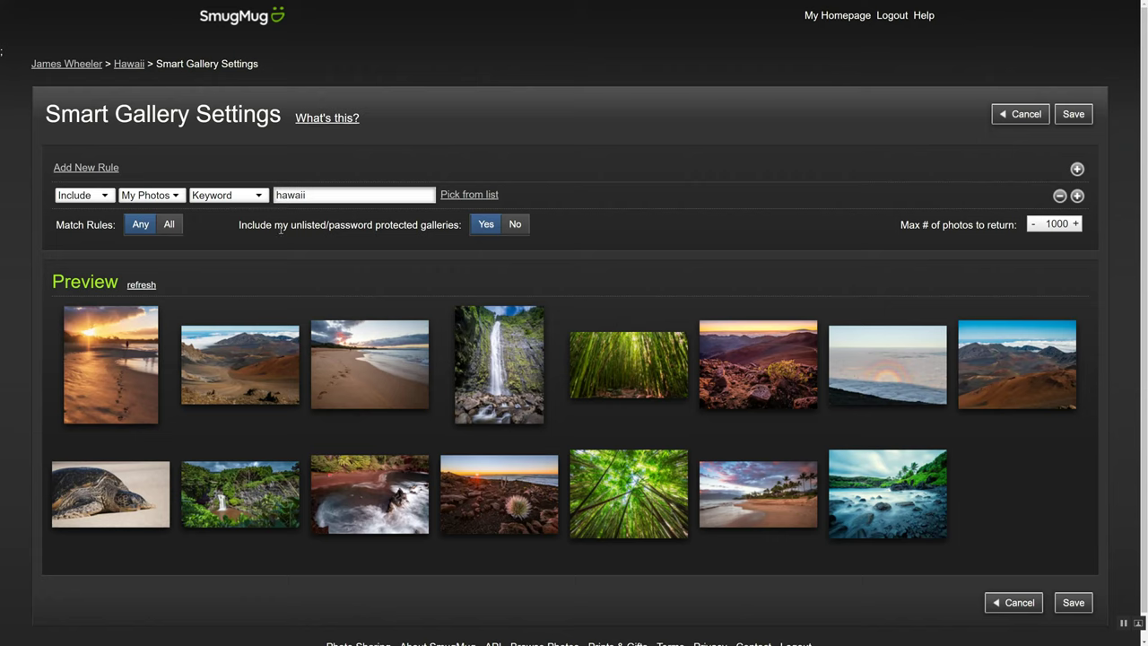
- Exclude unlisted and password-protected galleries from the smart gallery and save its settings
left_click(514, 224)
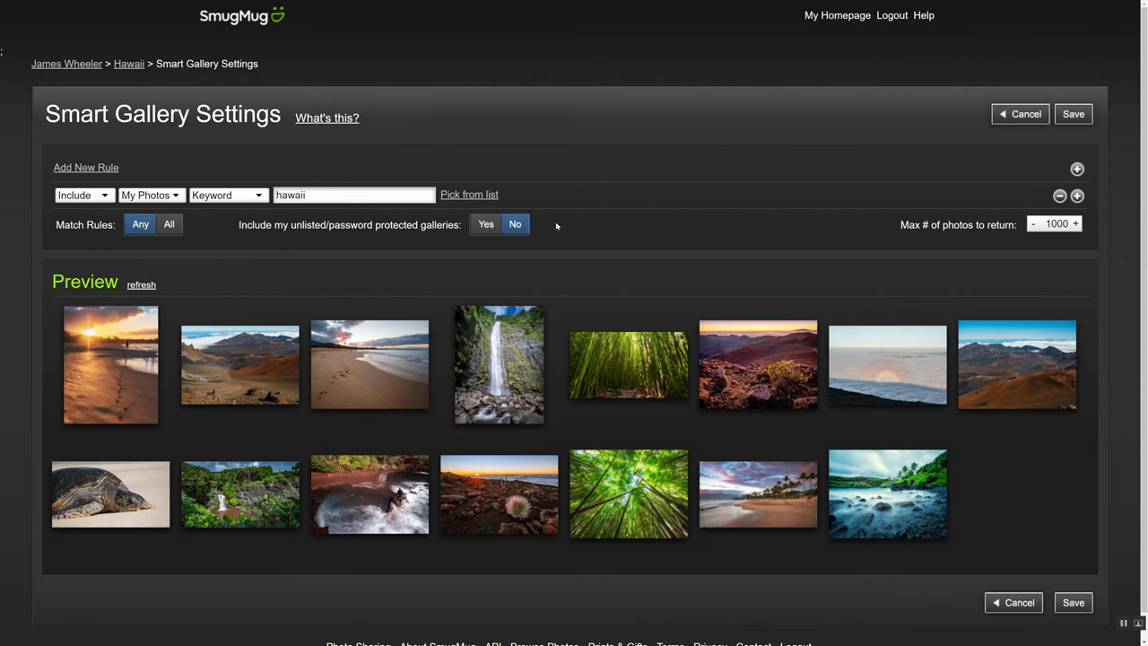
left_click(1074, 604)
left_click(716, 376)
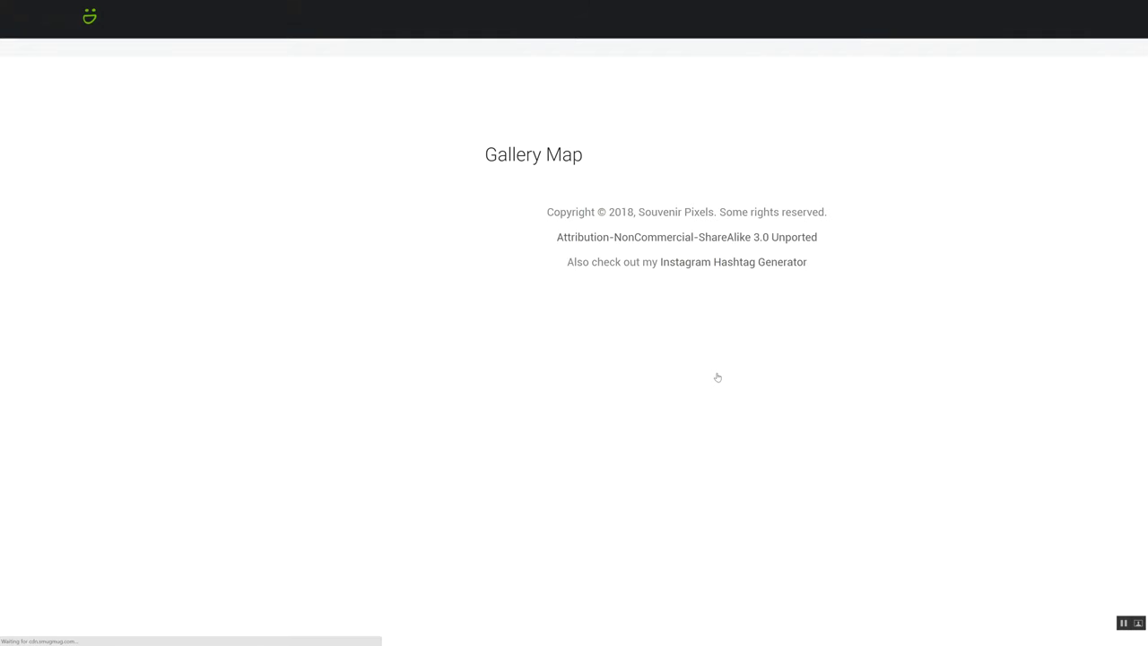